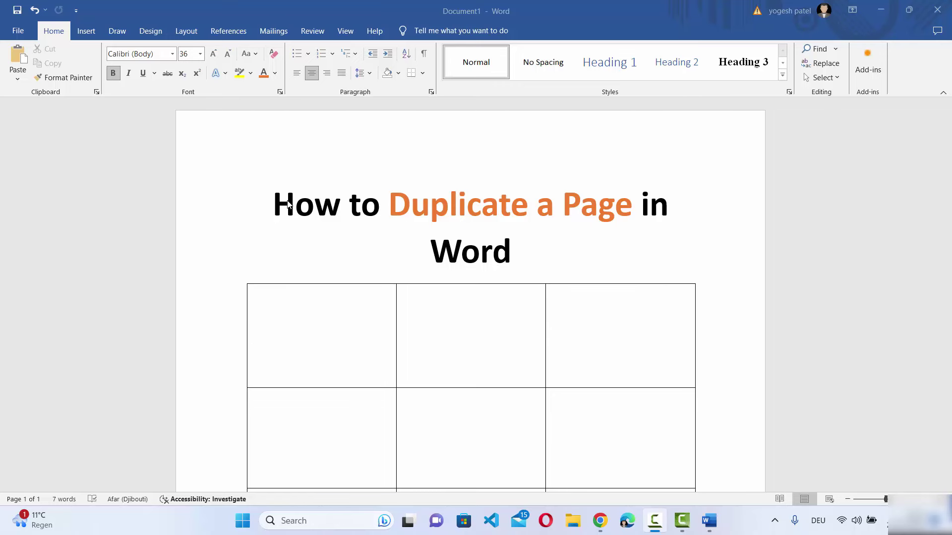
Bring the Word document with its heading and table into focus
{"action": "left_click", "coordinate": [268, 201]}
{"action": "scroll", "coordinate": [490, 225], "scroll_direction": "down", "scroll_amount": 5}
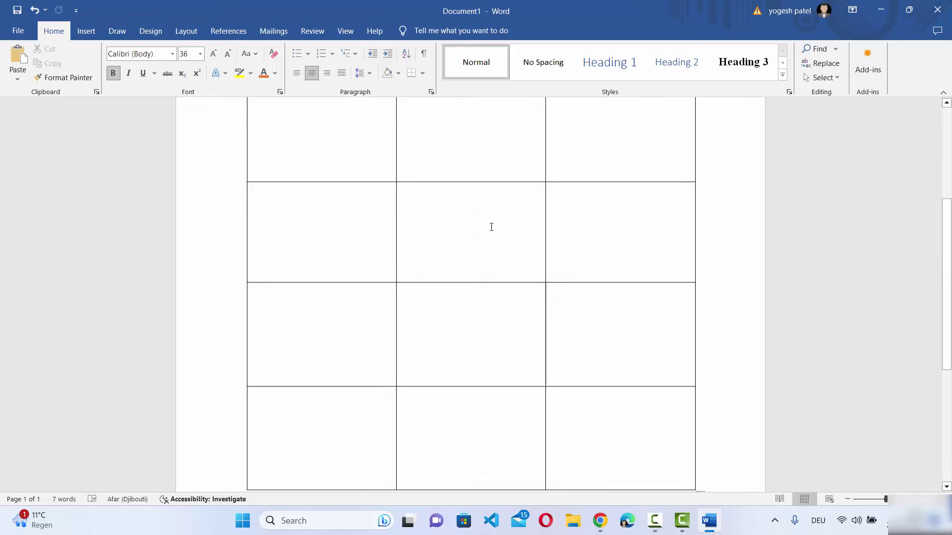
{"action": "scroll", "coordinate": [496, 243], "scroll_direction": "down", "scroll_amount": 2}
{"action": "scroll", "coordinate": [510, 288], "scroll_direction": "down", "scroll_amount": 2}
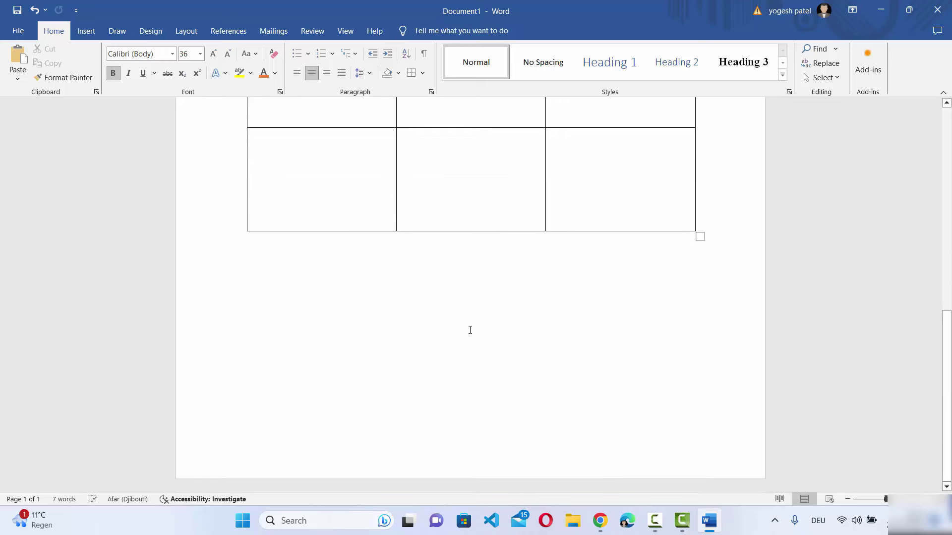
{"action": "scroll", "coordinate": [478, 337], "scroll_direction": "up", "scroll_amount": 1}
{"action": "scroll", "coordinate": [478, 336], "scroll_direction": "up", "scroll_amount": 4}
{"action": "scroll", "coordinate": [491, 338], "scroll_direction": "up", "scroll_amount": 4}
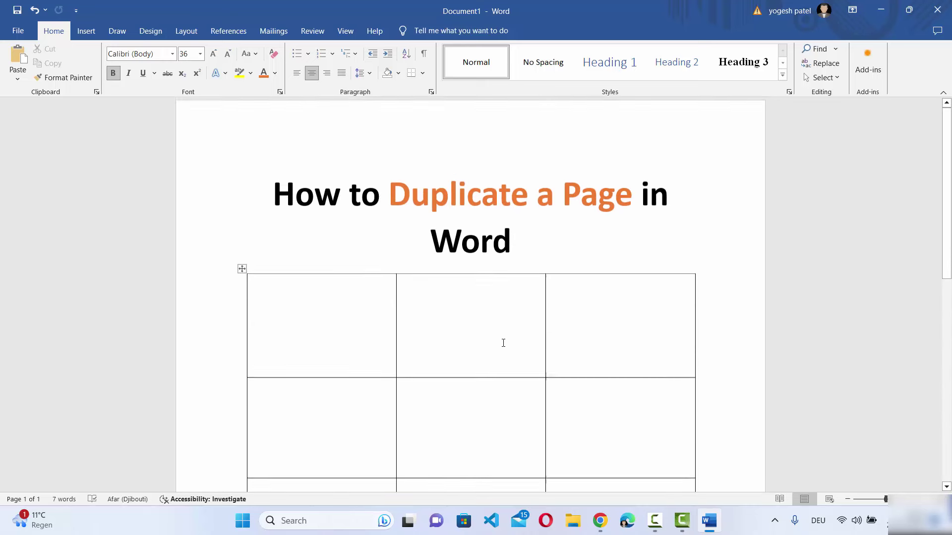
{"action": "scroll", "coordinate": [504, 340], "scroll_direction": "up", "scroll_amount": 1}
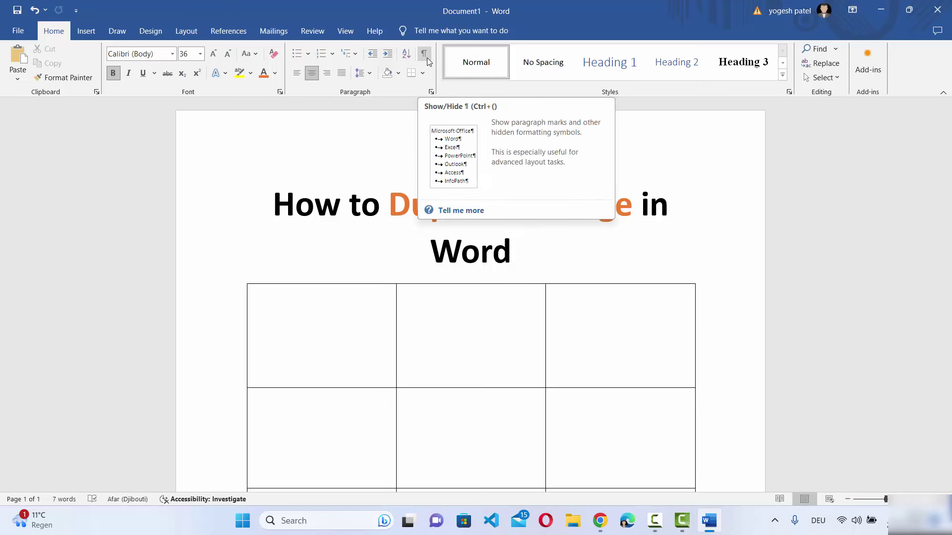
Show formatting marks and select the paragraph mark ending the 'How to Duplicate a Page in Word' heading
{"action": "left_click", "coordinate": [423, 55]}
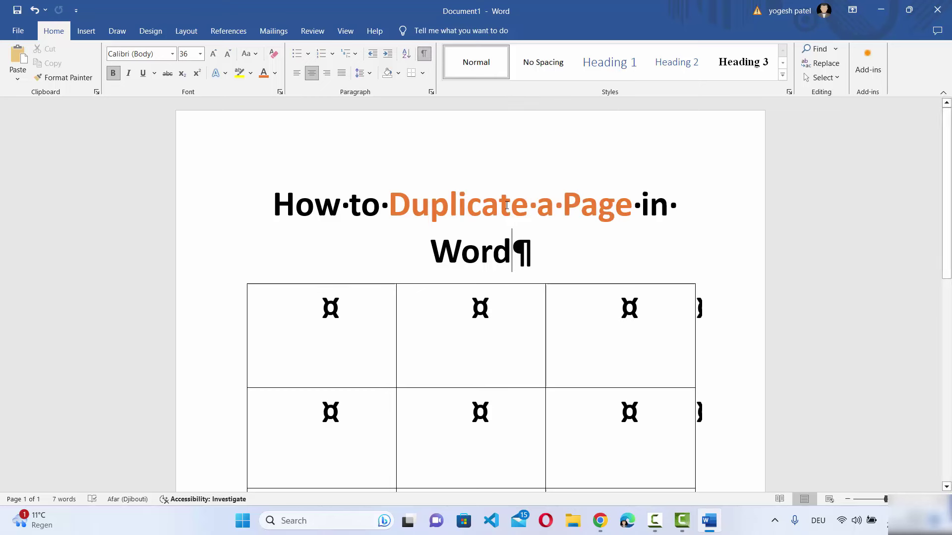
{"action": "left_click_drag", "start_coordinate": [514, 253], "coordinate": [533, 255]}
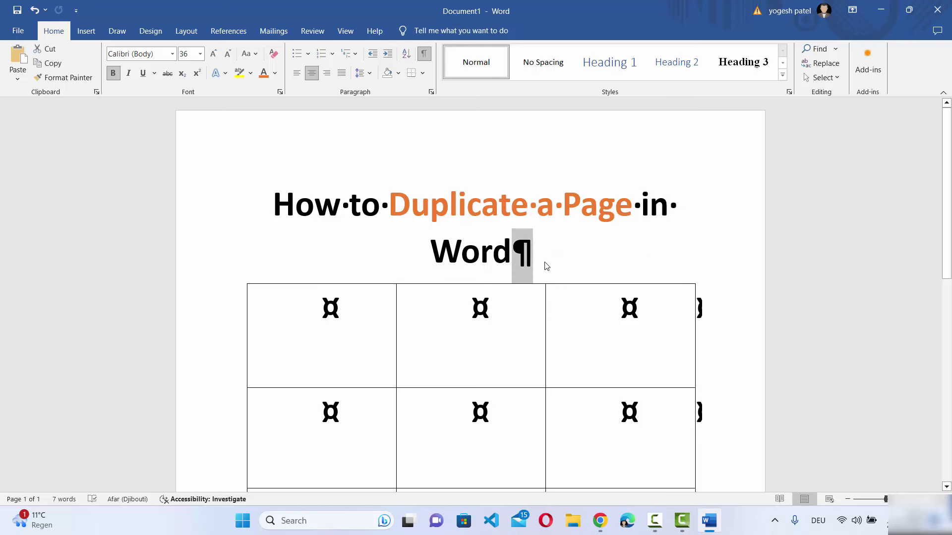
{"action": "left_click", "coordinate": [545, 262]}
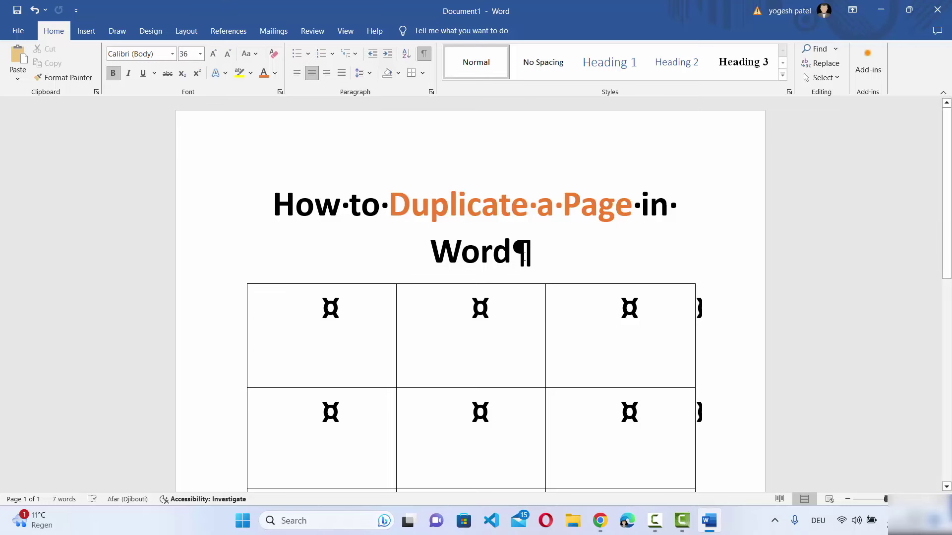
{"action": "key", "text": "shift+Right"}
{"action": "scroll", "coordinate": [556, 240], "scroll_direction": "down", "scroll_amount": 5}
{"action": "scroll", "coordinate": [557, 238], "scroll_direction": "down", "scroll_amount": 3}
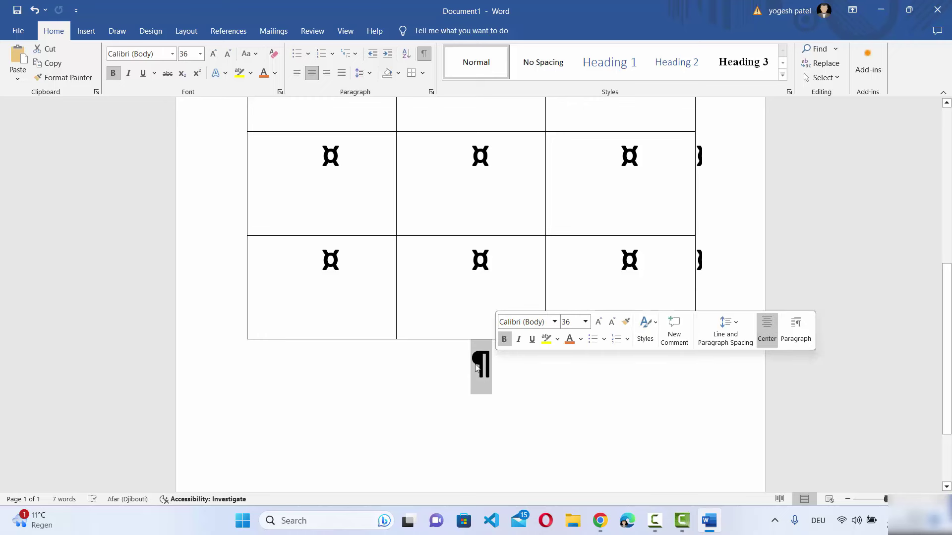
Add empty paragraphs below the table until one spills onto page 2
{"action": "left_click", "coordinate": [501, 367]}
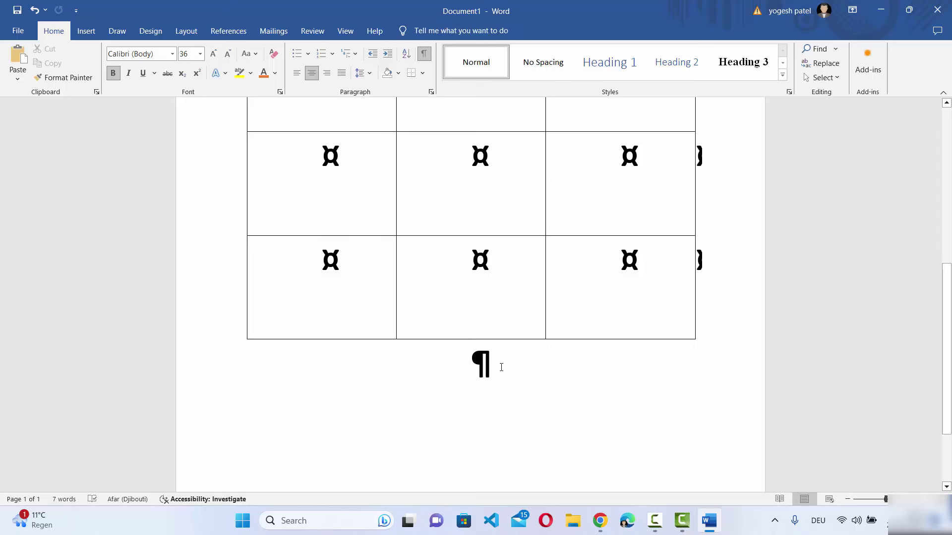
{"action": "key", "text": "Return"}
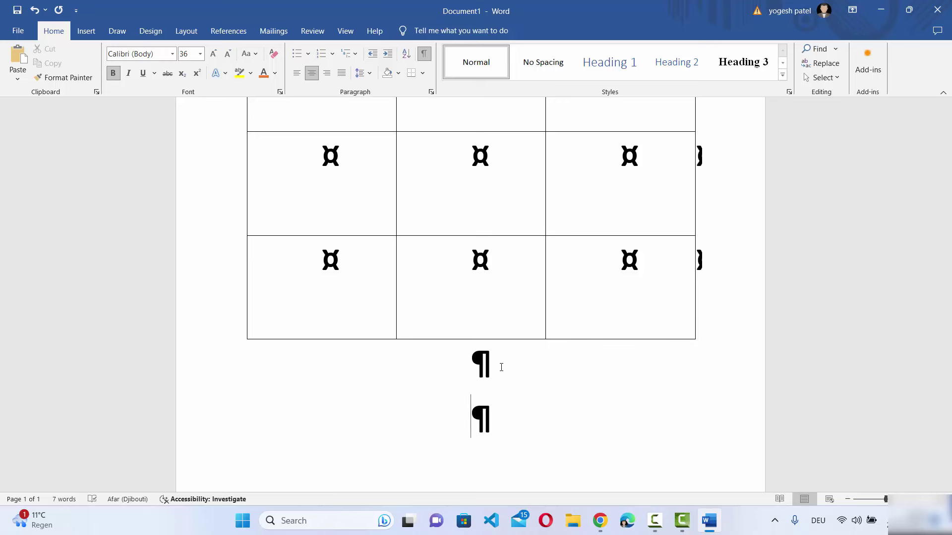
{"action": "key", "text": "Return"}
{"action": "key", "text": "Return"}
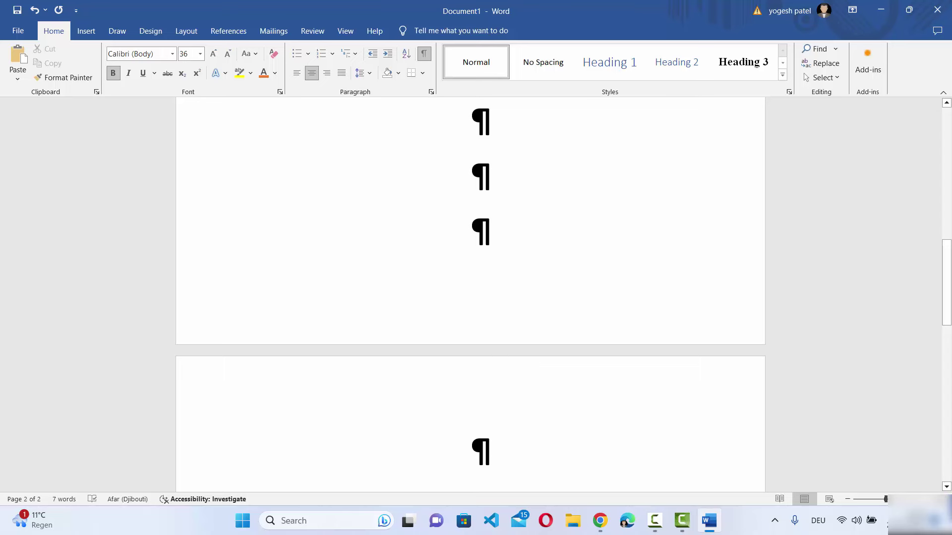
Select the lone empty paragraph mark on page 2
{"action": "key", "text": "Up"}
{"action": "double_click", "coordinate": [481, 235]}
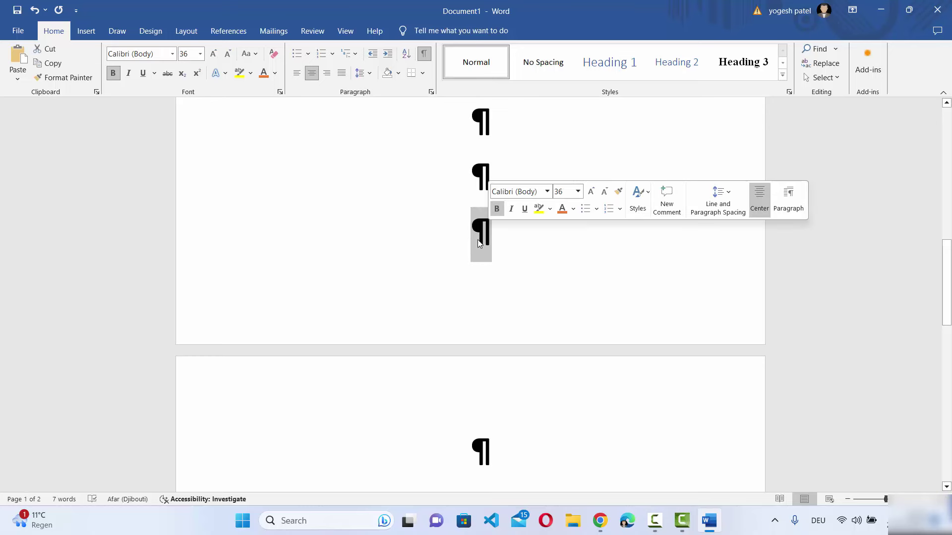
{"action": "key", "text": "Down"}
{"action": "key", "text": "shift+Right"}
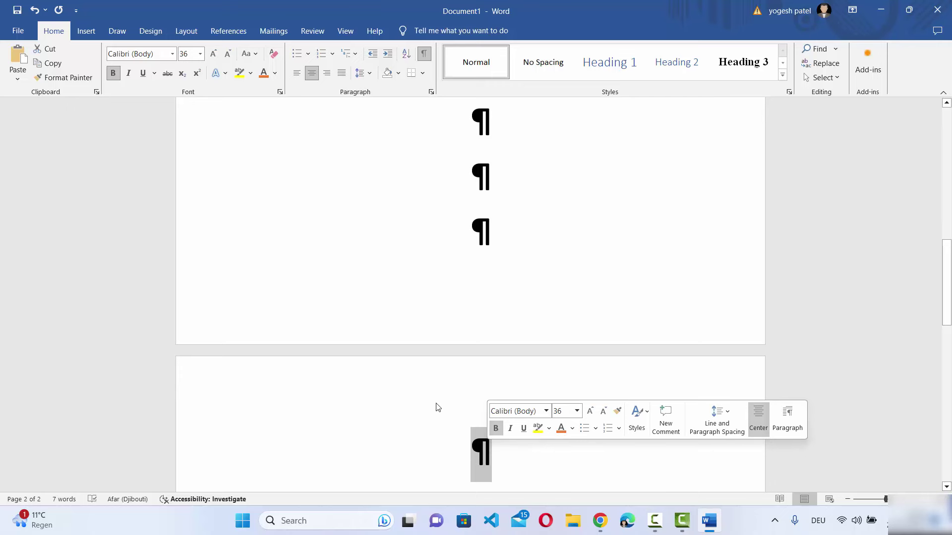
{"action": "scroll", "coordinate": [436, 408], "scroll_direction": "up", "scroll_amount": 3}
{"action": "scroll", "coordinate": [437, 405], "scroll_direction": "up", "scroll_amount": 3}
{"action": "scroll", "coordinate": [437, 404], "scroll_direction": "up", "scroll_amount": 3}
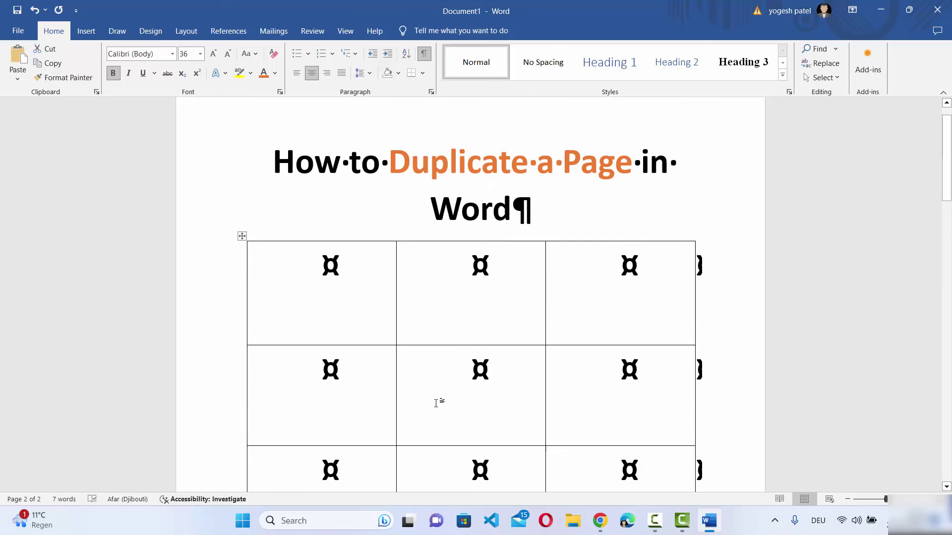
{"action": "scroll", "coordinate": [437, 404], "scroll_direction": "up", "scroll_amount": 1}
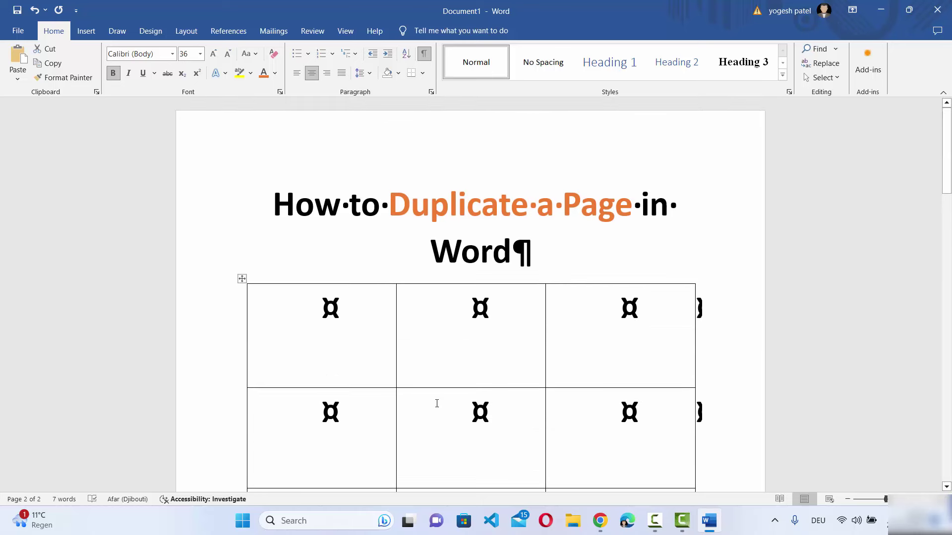
Select from before 'How' down through the heading lines, table rows and empty paragraphs
{"action": "left_click", "coordinate": [269, 205]}
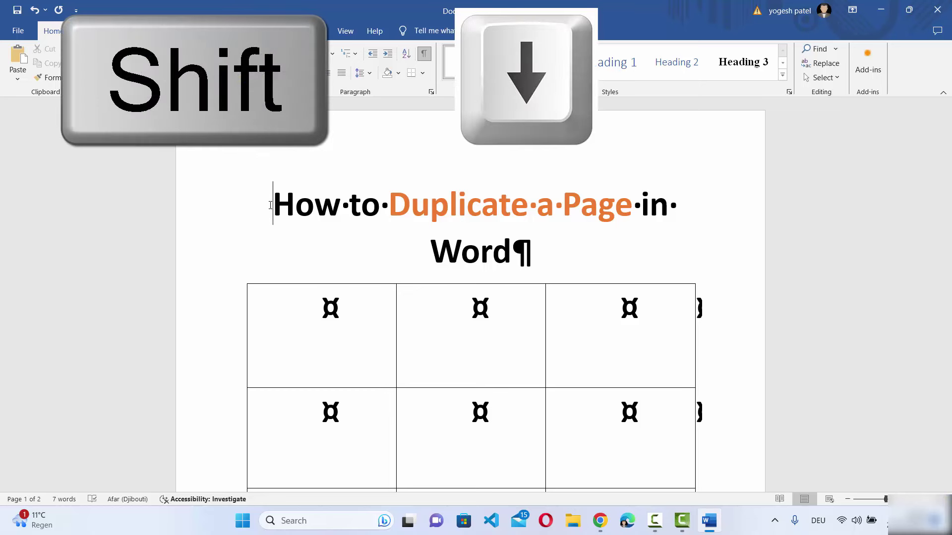
{"action": "key", "text": "shift+Down"}
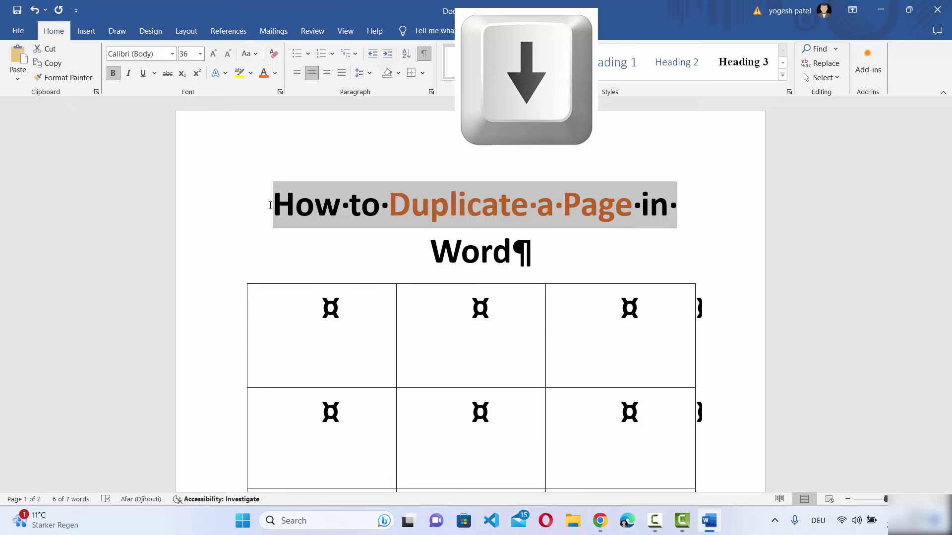
{"action": "key", "text": "shift+Down"}
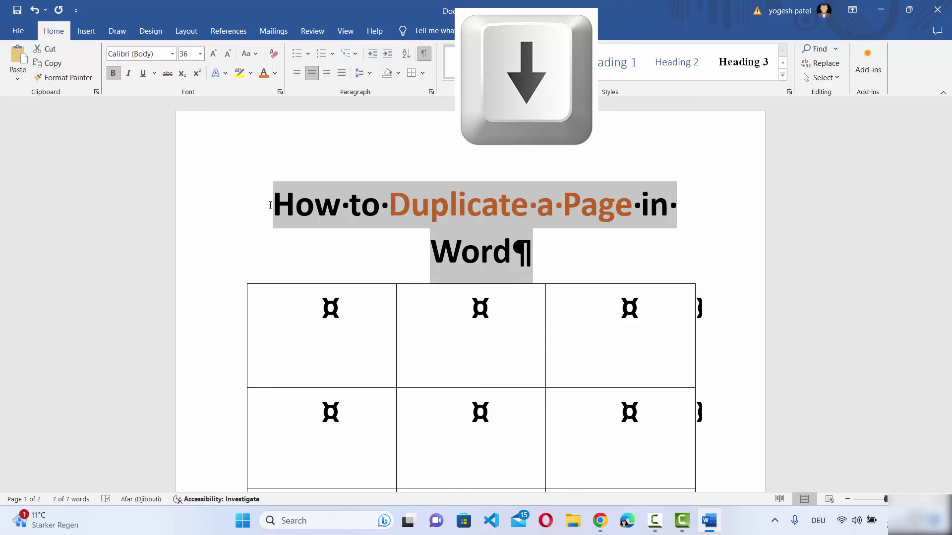
{"action": "key", "text": "shift+Down"}
{"action": "key", "text": "shift+Down"}
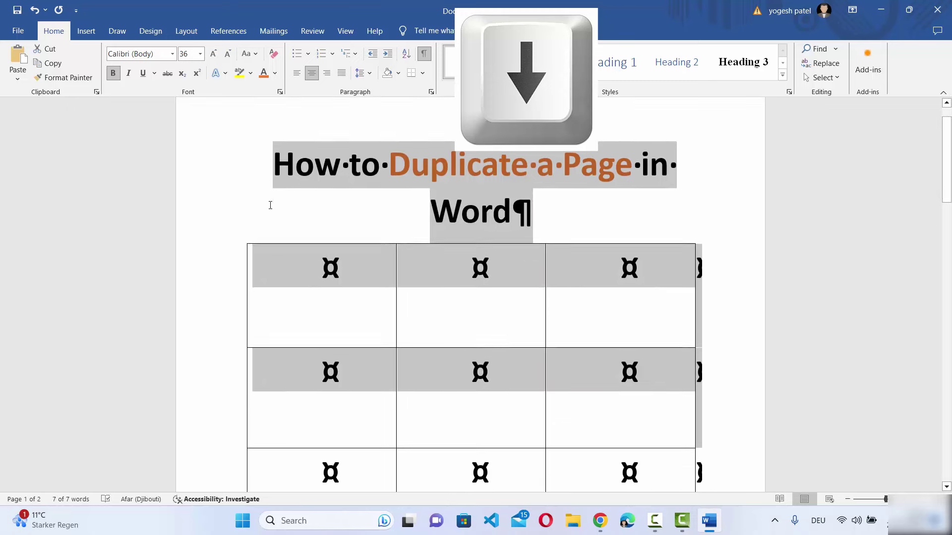
{"action": "key", "text": "shift+Down"}
{"action": "key", "text": "shift+Down"}
{"action": "key", "text": "shift+Down"}
{"action": "key", "text": "shift+Down"}
{"action": "key", "text": "shift+Down"}
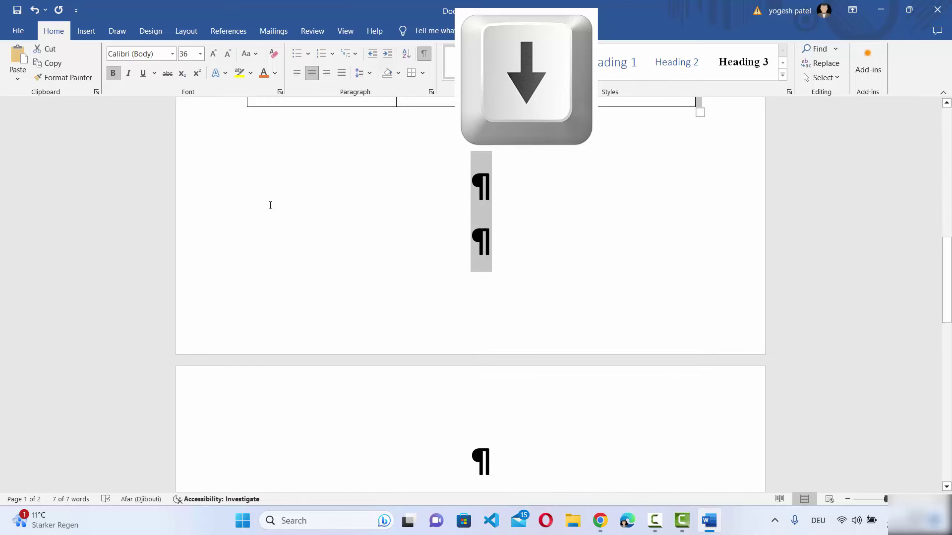
Copy page one's heading and table and paste them onto page 2 with Keep Source Formatting
{"action": "right_click", "coordinate": [492, 250]}
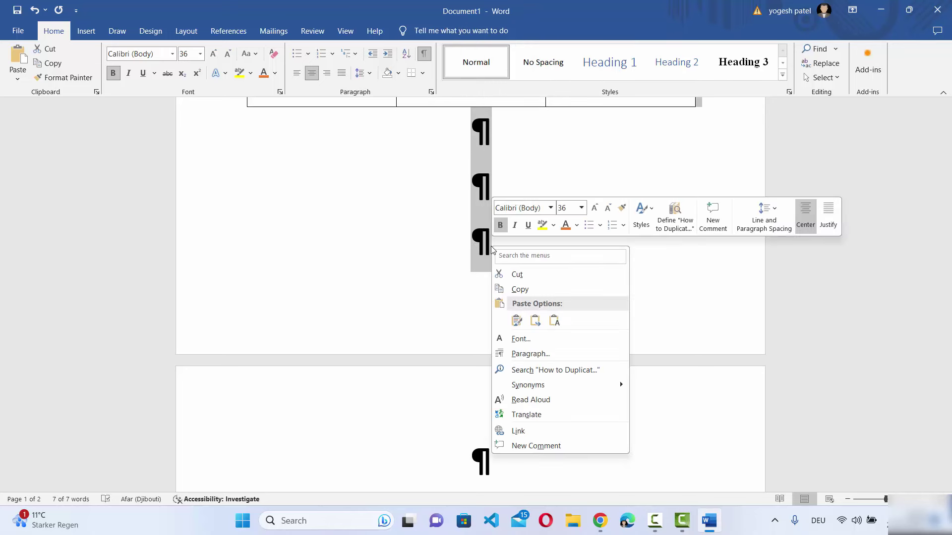
{"action": "left_click", "coordinate": [519, 289]}
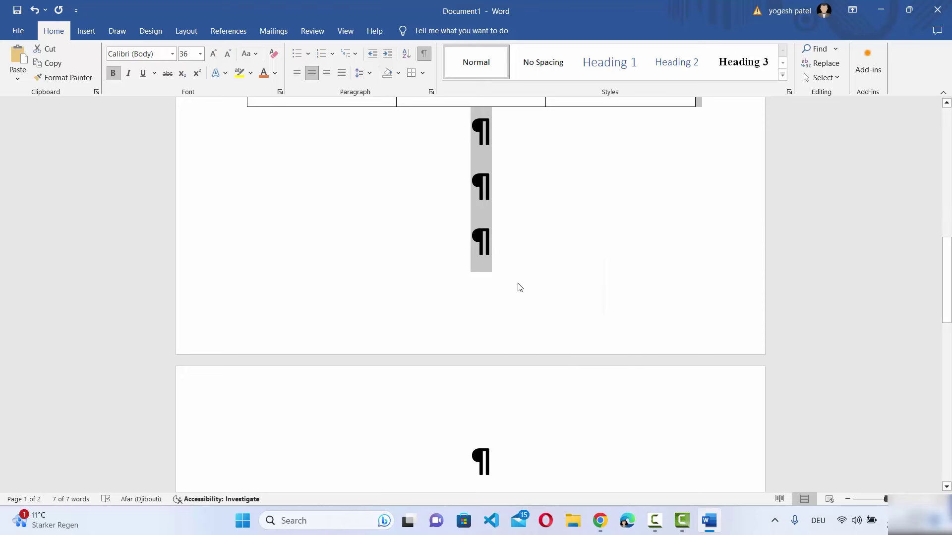
{"action": "scroll", "coordinate": [518, 296], "scroll_direction": "down", "scroll_amount": 2}
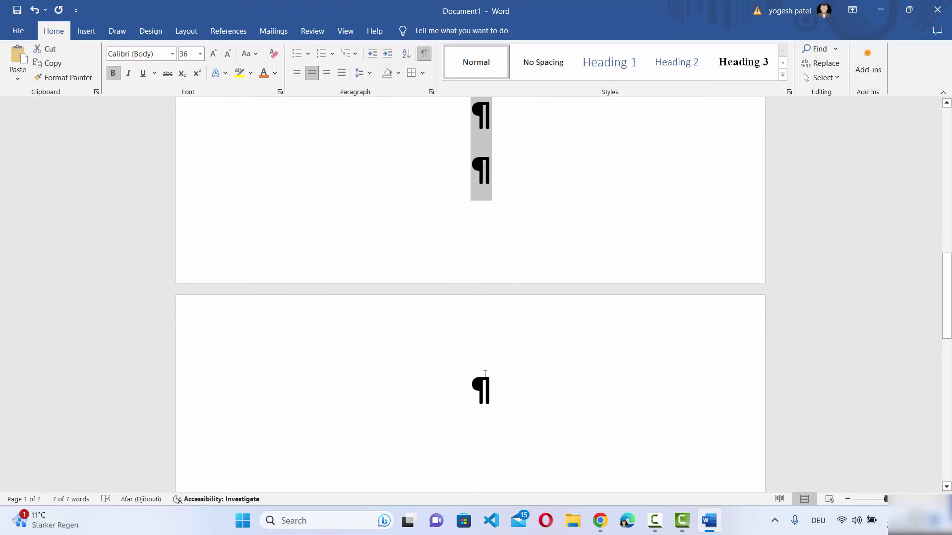
{"action": "left_click", "coordinate": [510, 389]}
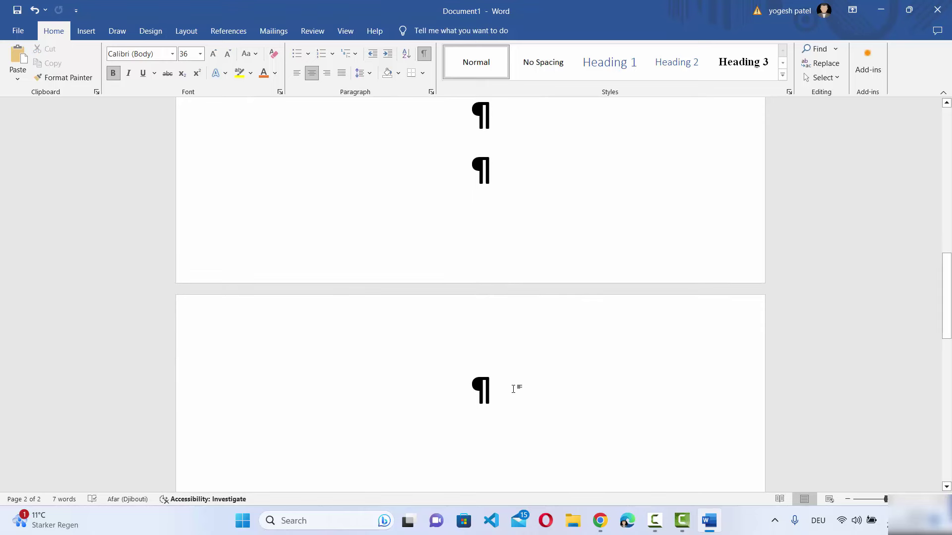
{"action": "right_click", "coordinate": [513, 388]}
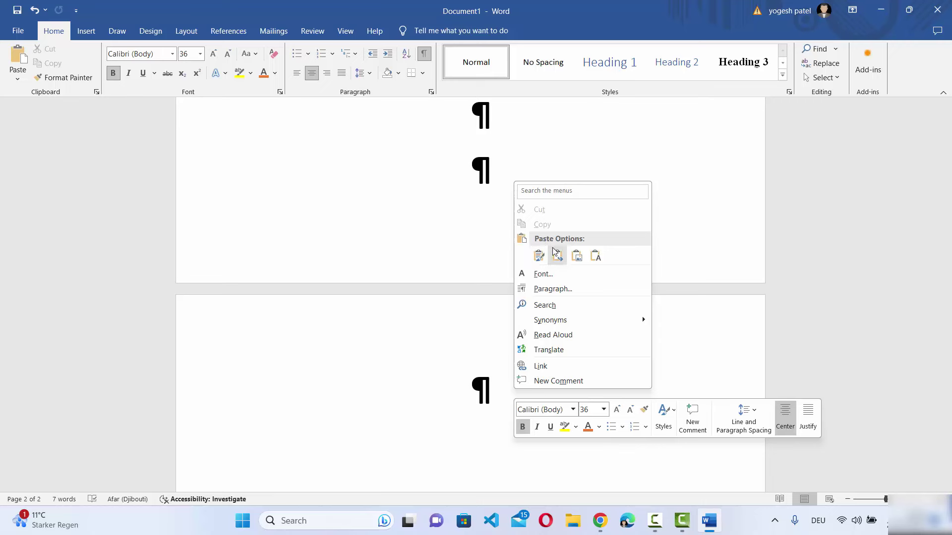
{"action": "left_click", "coordinate": [540, 258]}
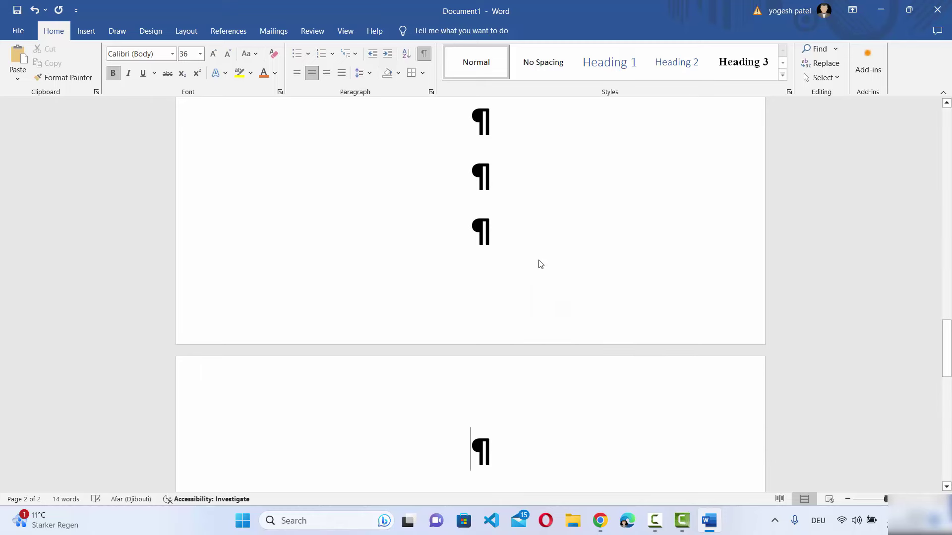
{"action": "scroll", "coordinate": [543, 272], "scroll_direction": "up", "scroll_amount": 2}
{"action": "scroll", "coordinate": [543, 272], "scroll_direction": "up", "scroll_amount": 5}
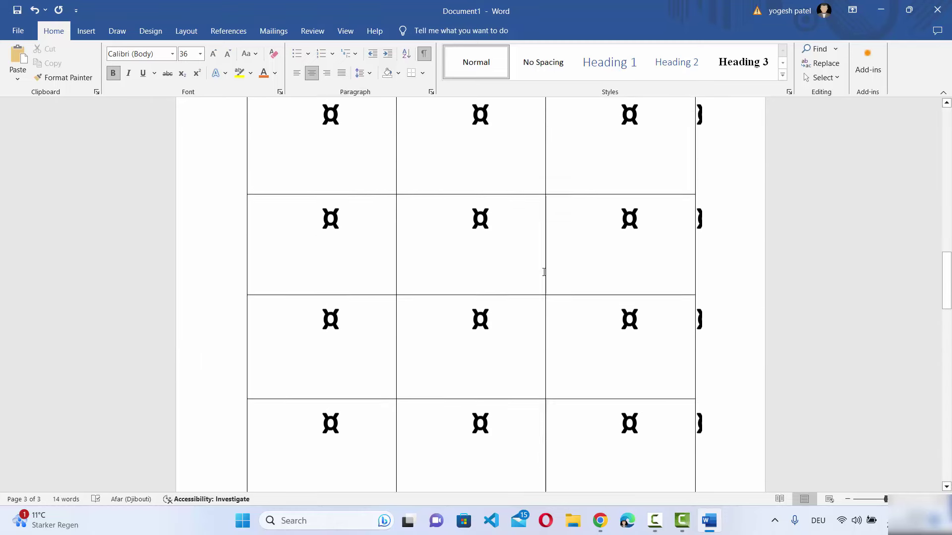
{"action": "scroll", "coordinate": [543, 272], "scroll_direction": "up", "scroll_amount": 5}
{"action": "scroll", "coordinate": [544, 272], "scroll_direction": "up", "scroll_amount": 3}
{"action": "scroll", "coordinate": [544, 272], "scroll_direction": "up", "scroll_amount": 5}
{"action": "scroll", "coordinate": [544, 273], "scroll_direction": "up", "scroll_amount": 2}
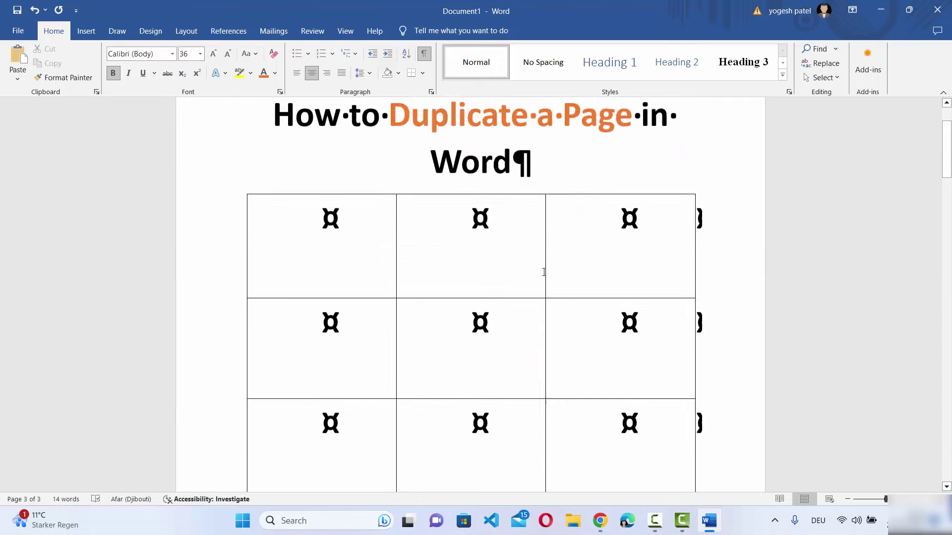
{"action": "scroll", "coordinate": [544, 272], "scroll_direction": "up", "scroll_amount": 2}
{"action": "scroll", "coordinate": [544, 272], "scroll_direction": "up", "scroll_amount": 5}
{"action": "scroll", "coordinate": [543, 272], "scroll_direction": "up", "scroll_amount": 5}
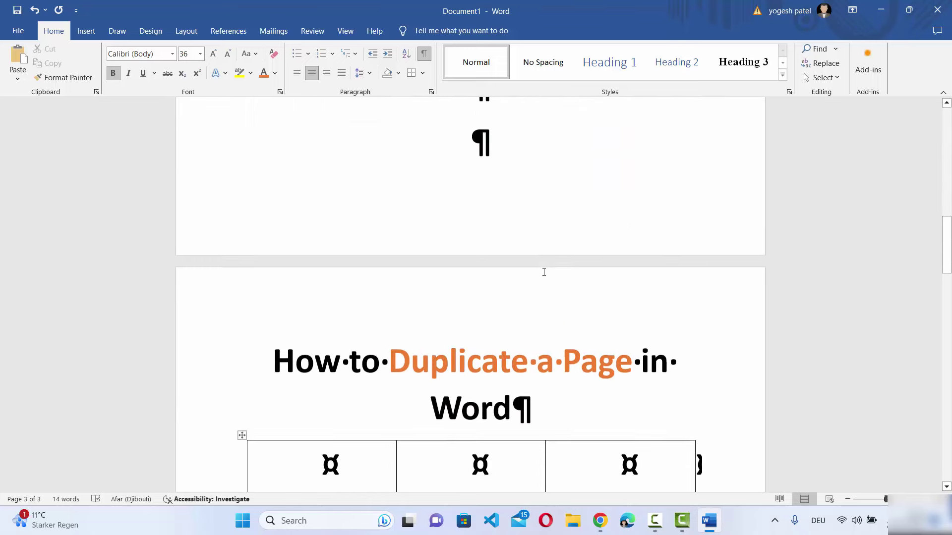
{"action": "scroll", "coordinate": [870, 492], "scroll_direction": "up", "scroll_amount": 10}
Zoom out to show all three pages, then check both tables and the blank third page
{"action": "left_click", "coordinate": [847, 500]}
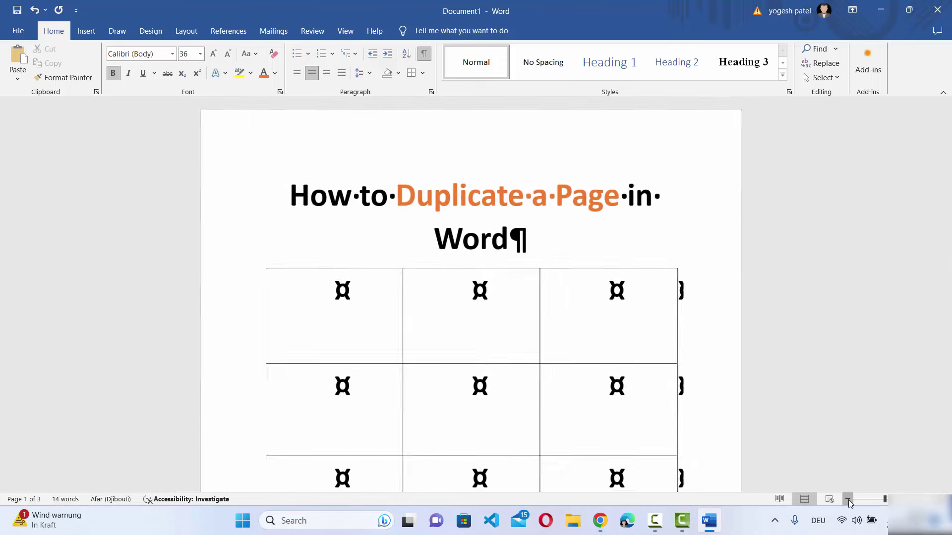
{"action": "left_click", "coordinate": [848, 499]}
{"action": "left_click", "coordinate": [848, 499]}
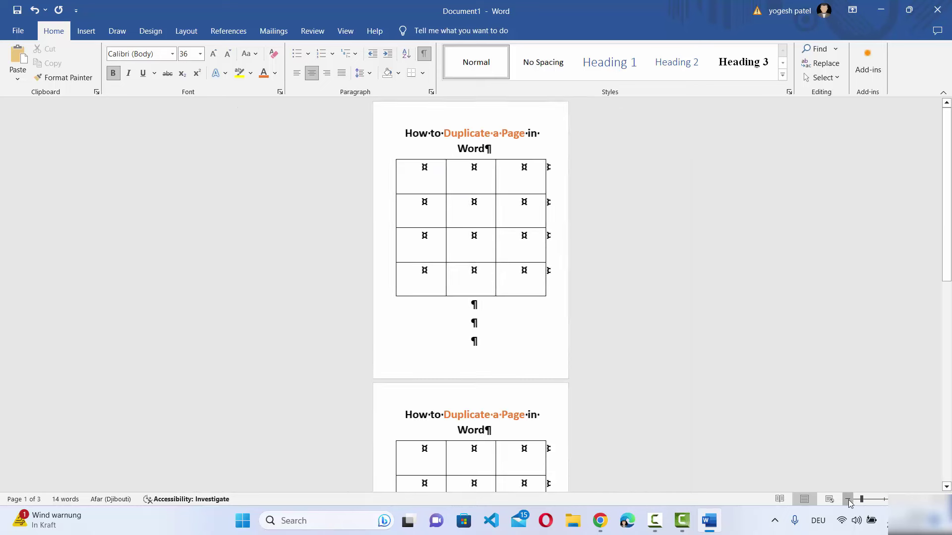
{"action": "left_click", "coordinate": [848, 499]}
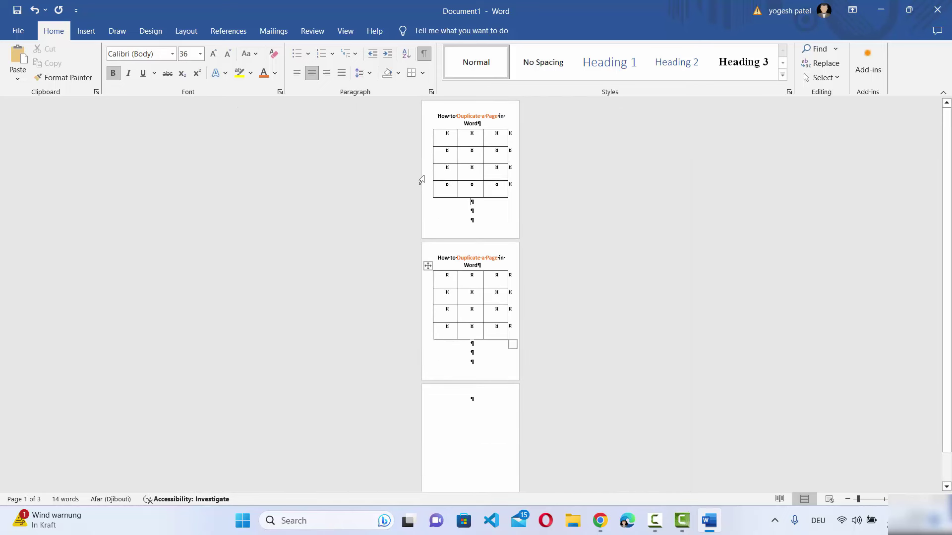
{"action": "left_click", "coordinate": [443, 170]}
{"action": "left_click", "coordinate": [480, 292]}
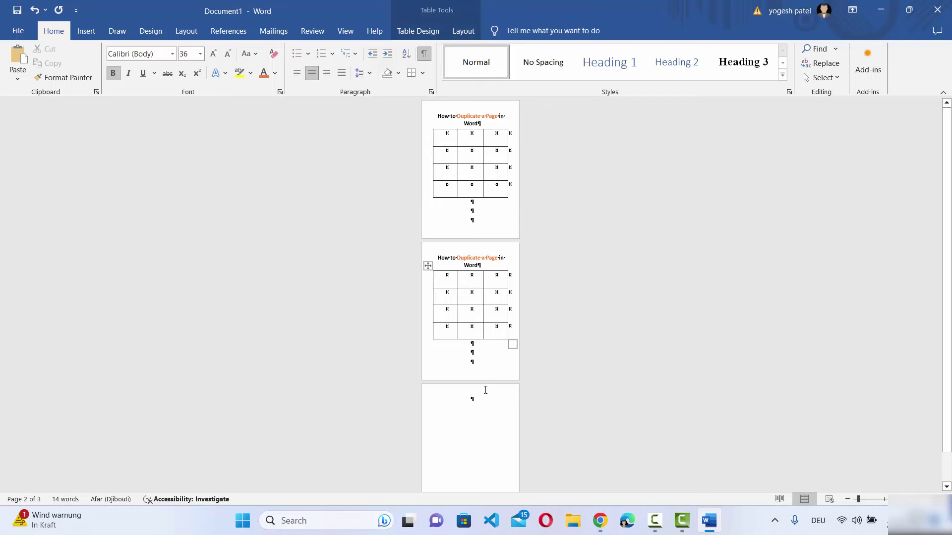
{"action": "left_click", "coordinate": [482, 397]}
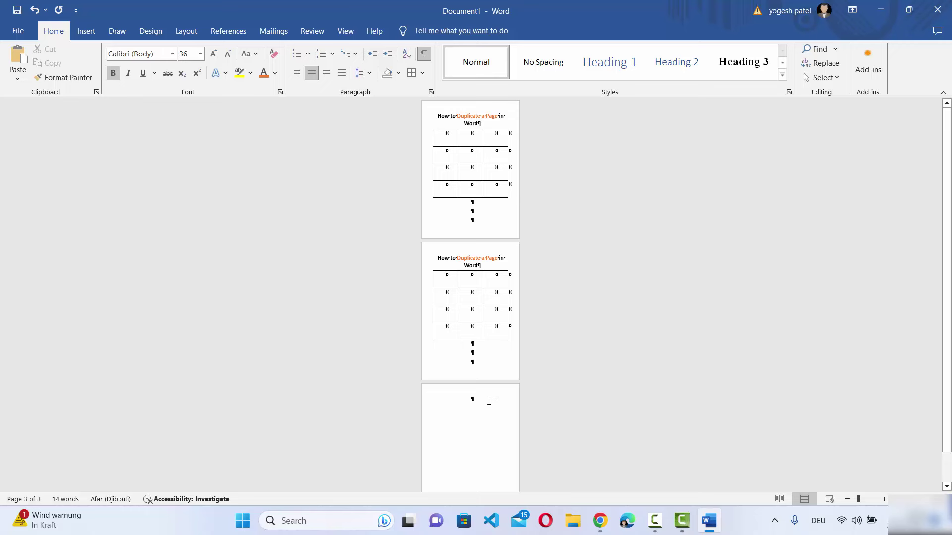
Delete the empty paragraphs on pages 3 and 2, removing the blank third page
{"action": "key", "text": "BackSpace"}
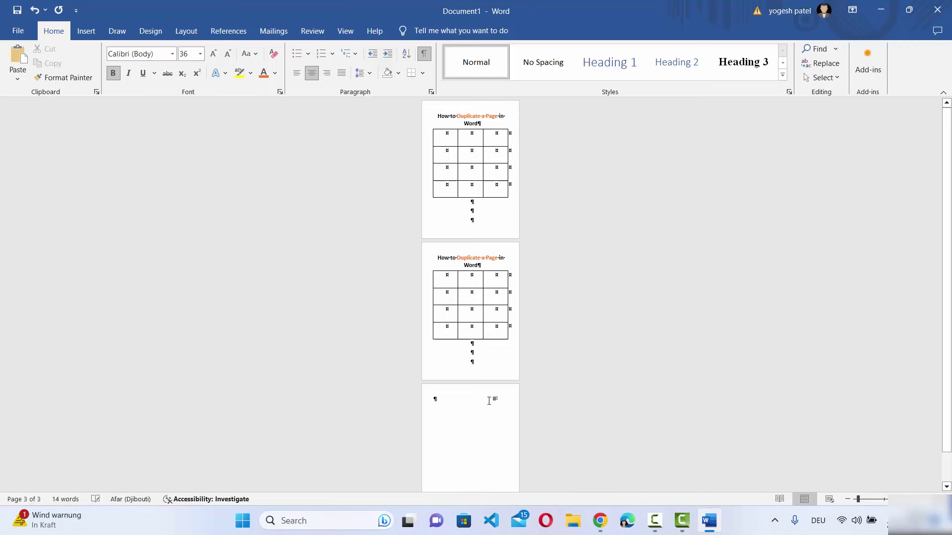
{"action": "key", "text": "BackSpace"}
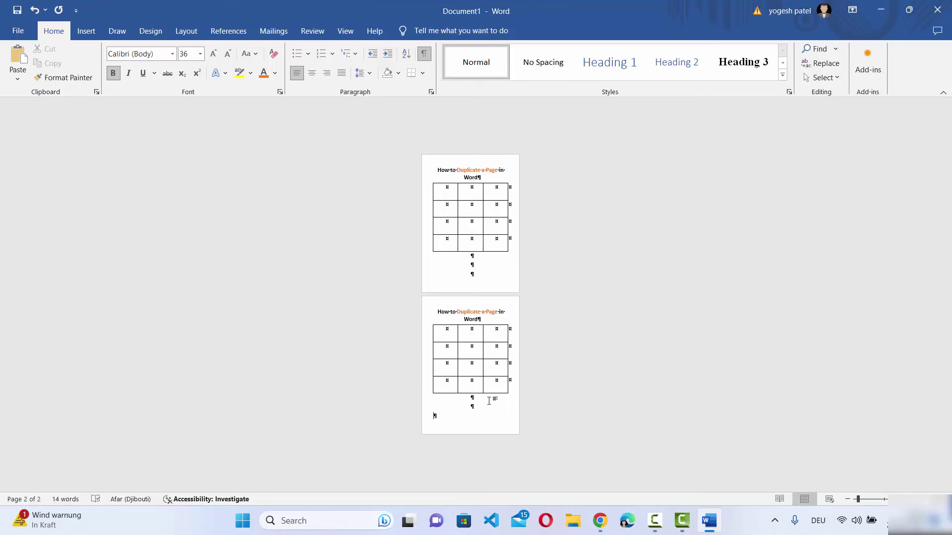
{"action": "key", "text": "BackSpace"}
Turn off Show/Hide ¶ so paragraph and cell marks are hidden on both pages
{"action": "mouse_move", "coordinate": [422, 53]}
{"action": "left_click", "coordinate": [426, 58]}
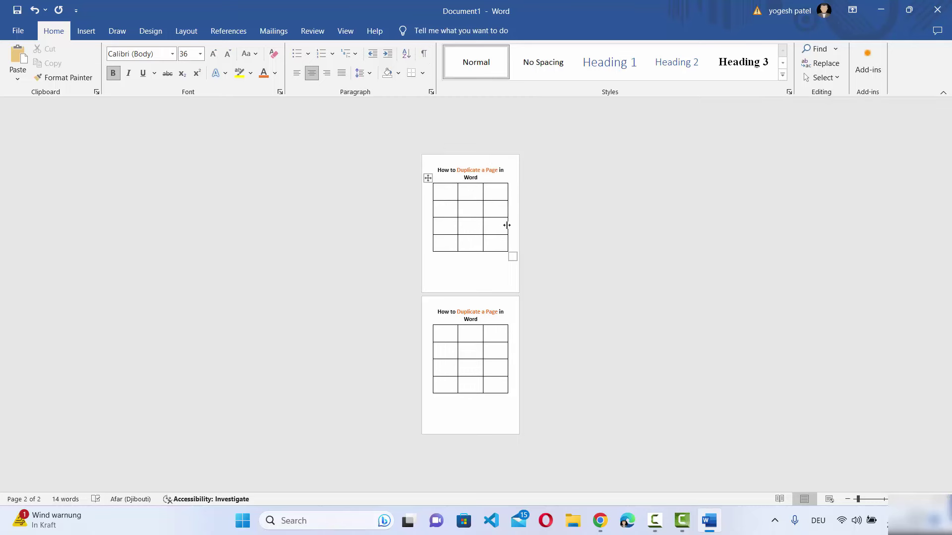
{"action": "mouse_move", "coordinate": [482, 320]}
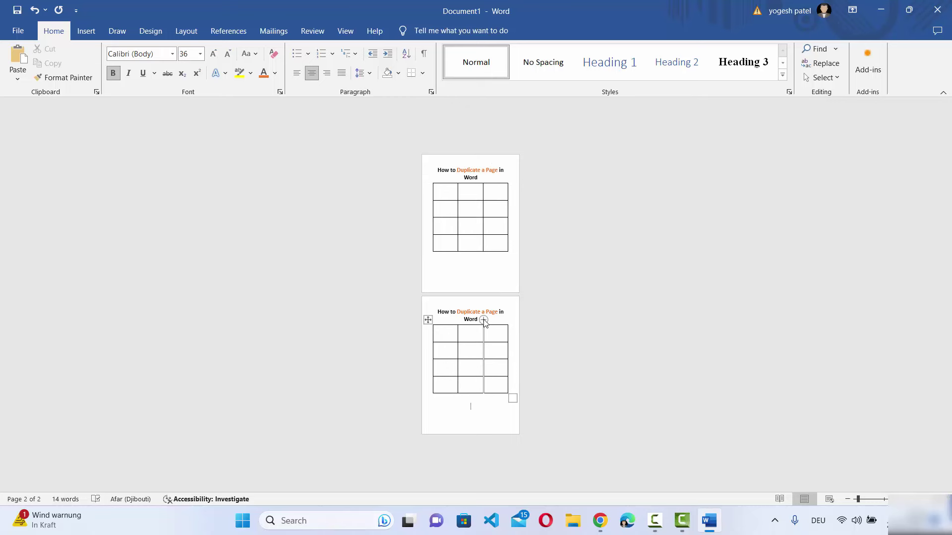
{"action": "left_click", "coordinate": [425, 54]}
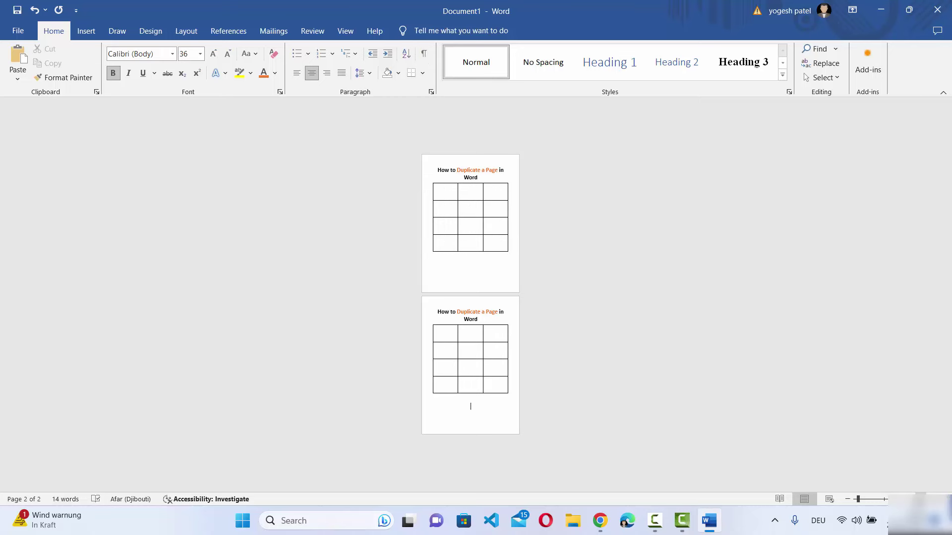
{"action": "scroll", "coordinate": [920, 496], "scroll_direction": "up", "scroll_amount": 1, "text": "ctrl"}
{"action": "scroll", "coordinate": [470, 298], "scroll_direction": "up", "scroll_amount": 1, "text": "ctrl"}
{"action": "scroll", "coordinate": [689, 369], "scroll_direction": "up", "scroll_amount": 3}
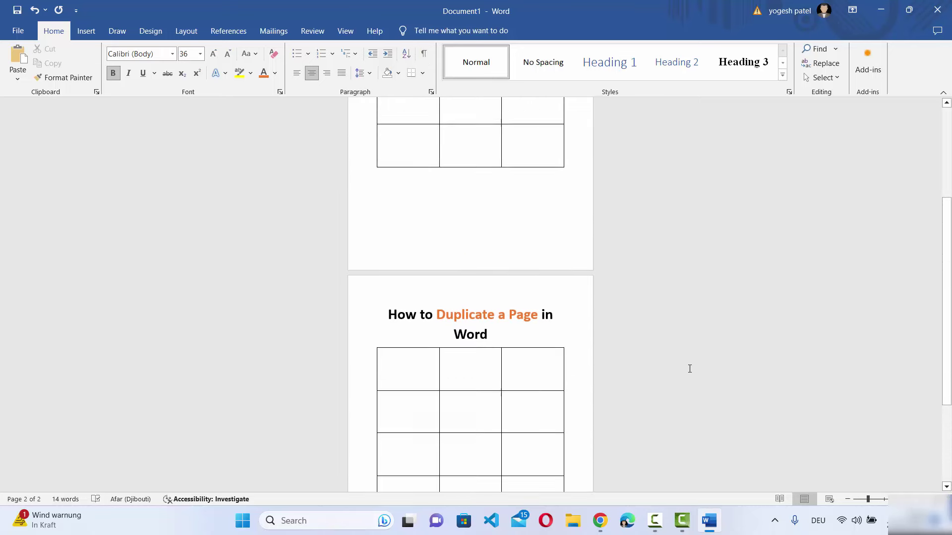
{"action": "scroll", "coordinate": [689, 369], "scroll_direction": "up", "scroll_amount": 2}
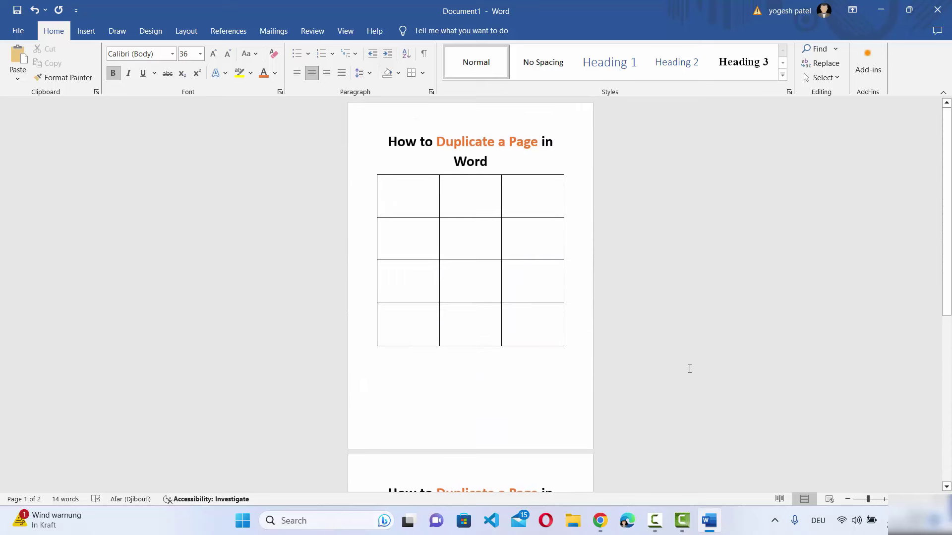